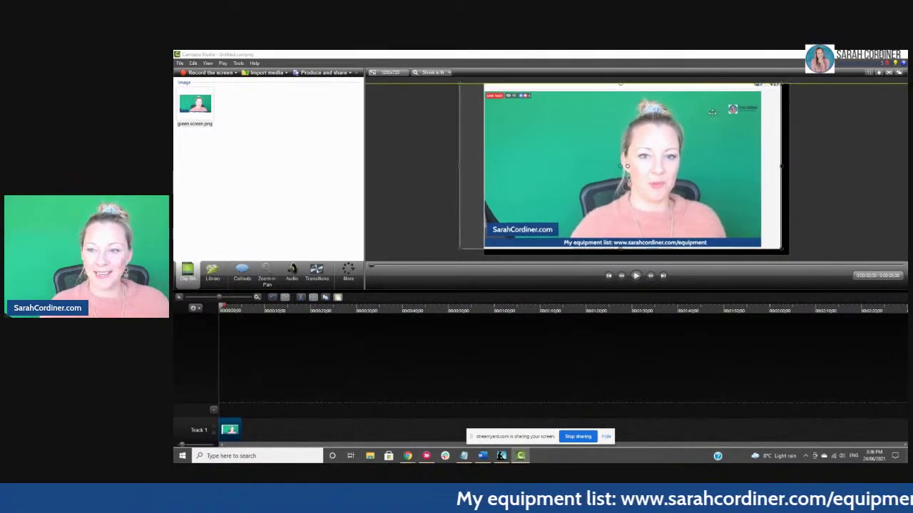
- Drag the corner handle to enlarge the green screen.png webcam clip to fill the preview canvas
left_click_drag(780, 84, 802, 84)
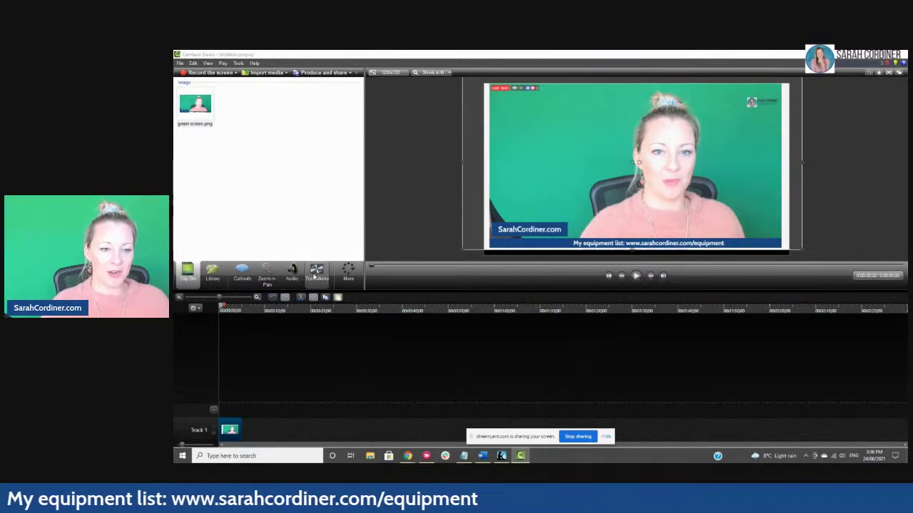
- Turn on Remove a color in the clip's Visual Properties and sample the green background
left_click(316, 275)
left_click(348, 274)
left_click(353, 295)
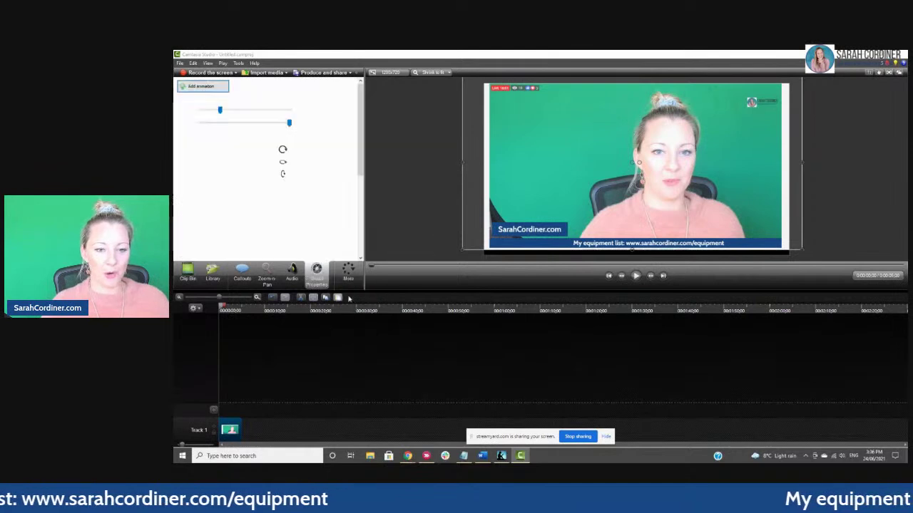
left_click(179, 238)
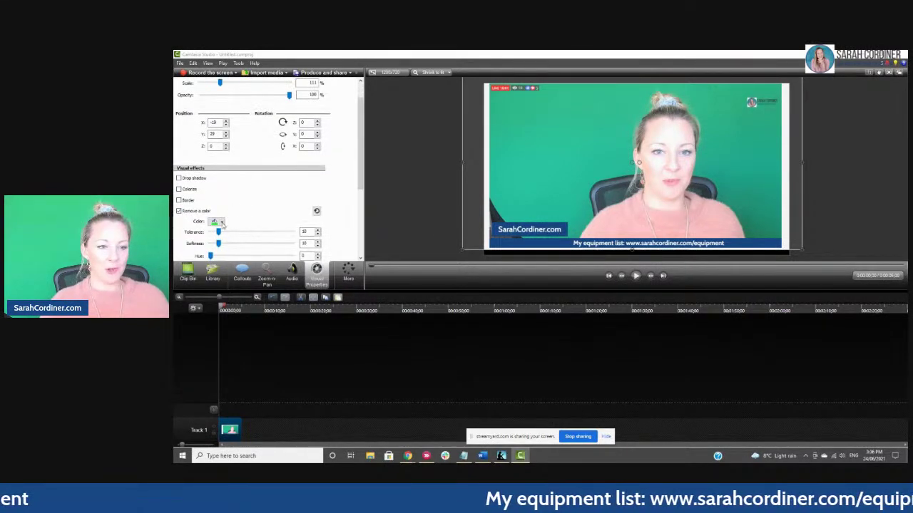
left_click(220, 222)
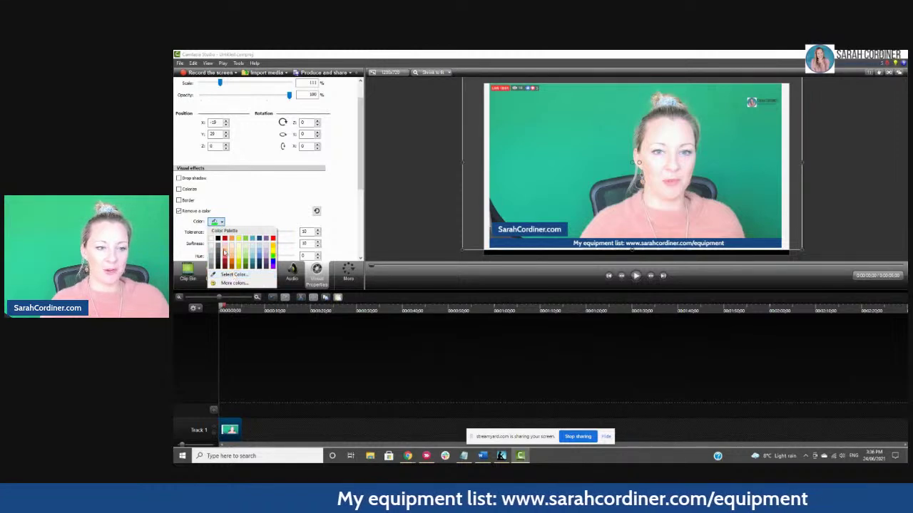
left_click(233, 275)
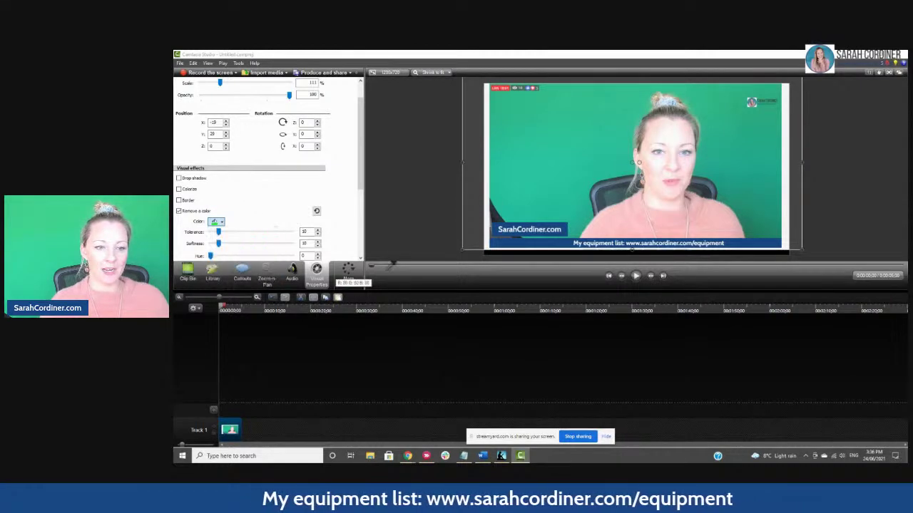
left_click(701, 156)
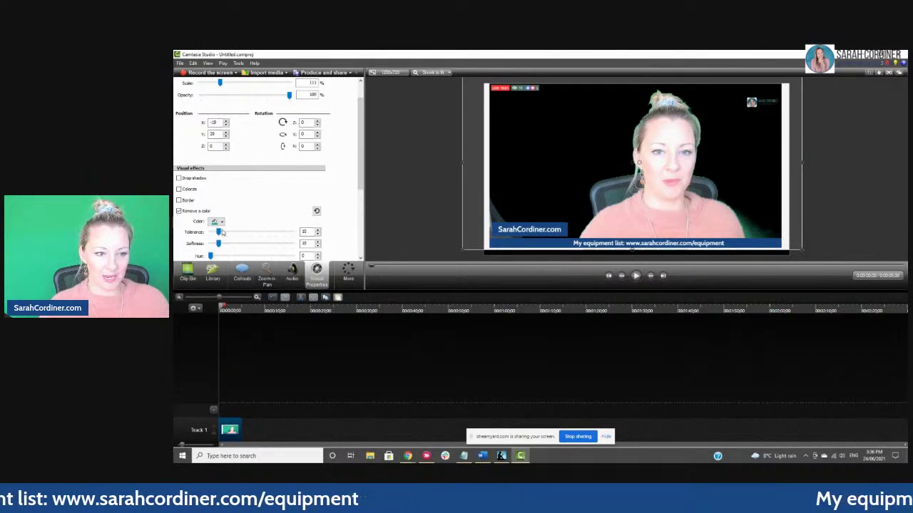
- Set Tolerance to 25 and Defringe to 15, then move the webcam clip to Track 2
mouse_move(219, 234)
left_mouse_down()
mouse_move(232, 235)
mouse_move(224, 247)
left_mouse_up()
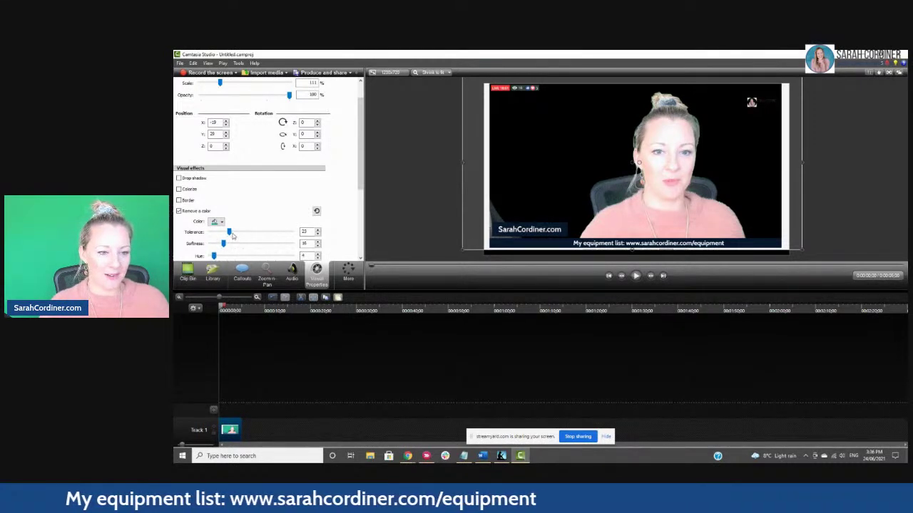
scroll(258, 225, "down", 1)
left_click_drag(252, 260, 257, 258)
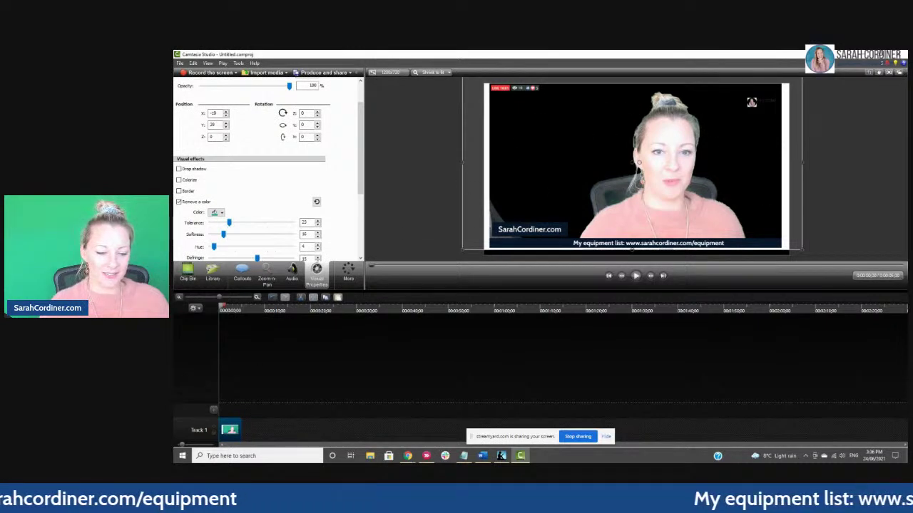
left_click_drag(229, 430, 230, 406)
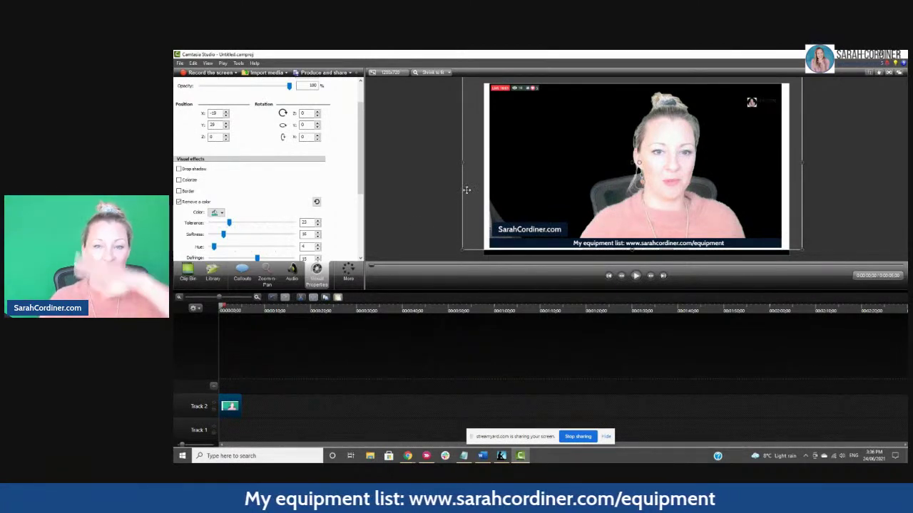
- Import Untitled design (44) onto Track 1 as the background and nudge the presenter right
left_click(266, 72)
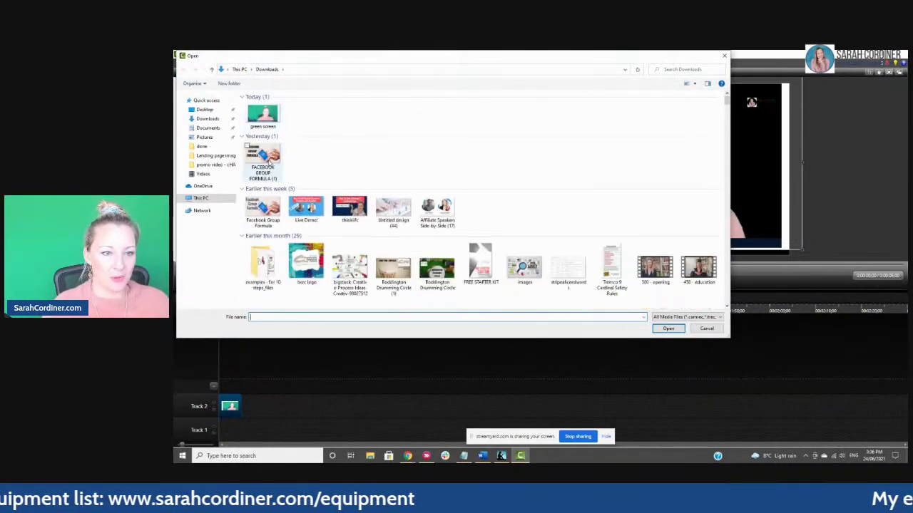
left_click(393, 209)
left_click(668, 328)
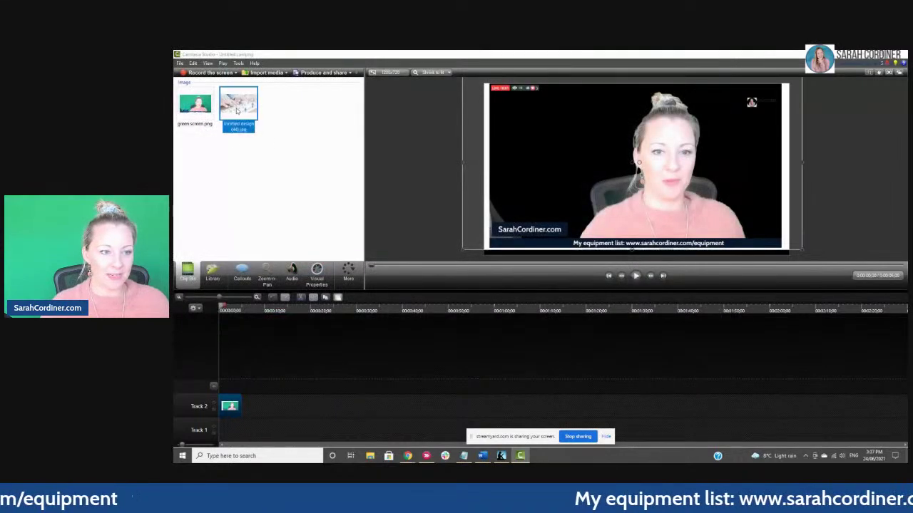
left_click_drag(225, 433, 228, 431)
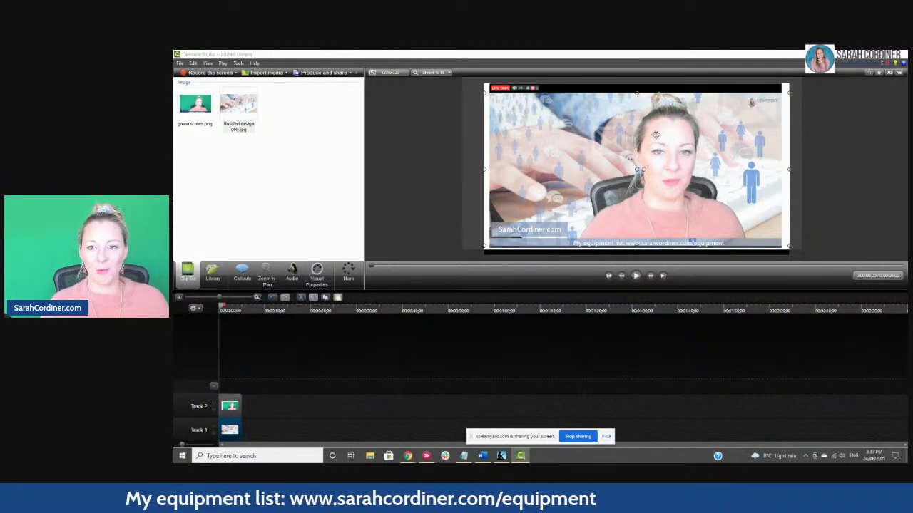
left_click(656, 190)
left_click_drag(657, 191, 677, 197)
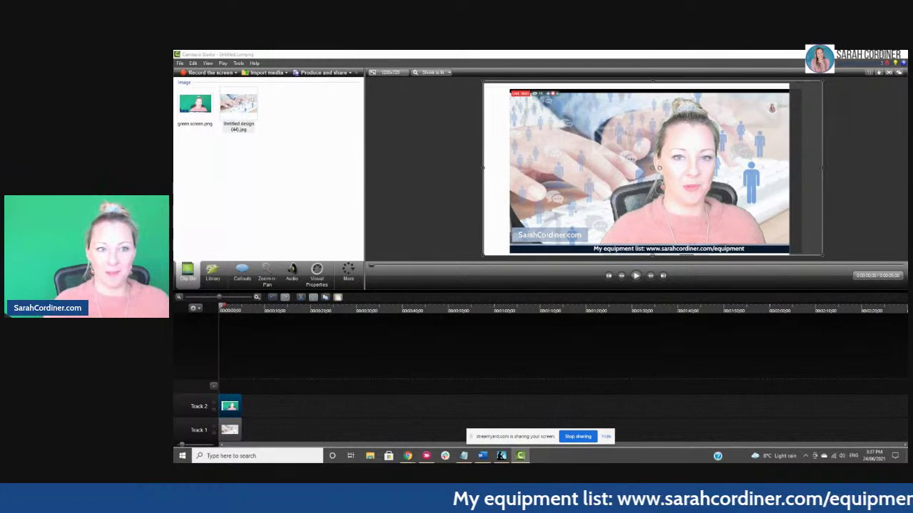
left_click(346, 73)
left_click(561, 184)
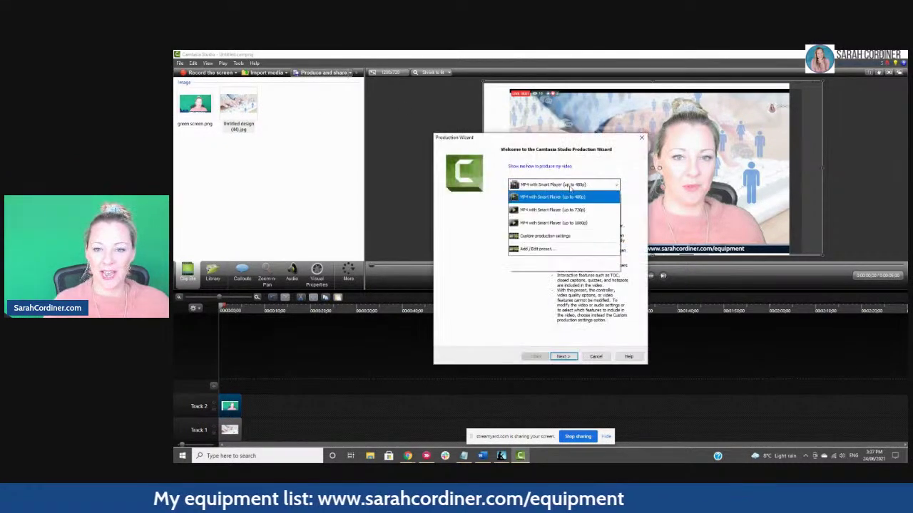
left_click(563, 331)
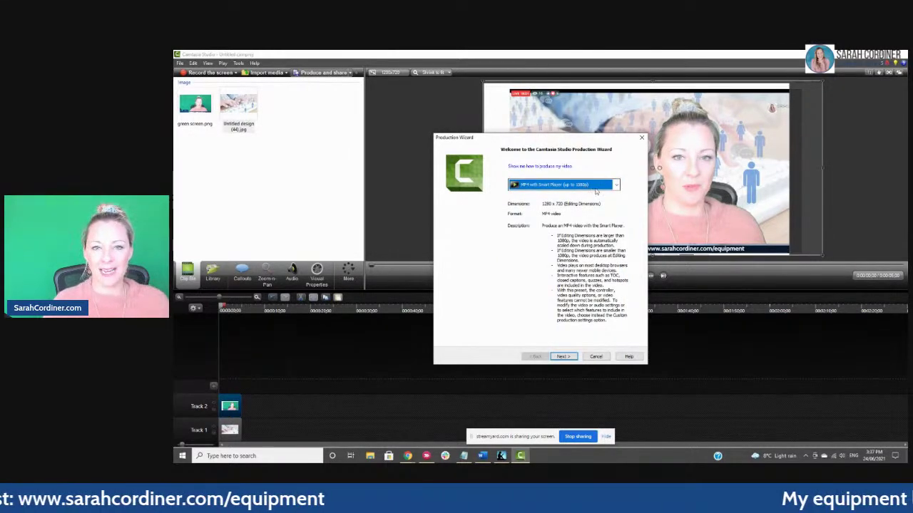
left_click(641, 137)
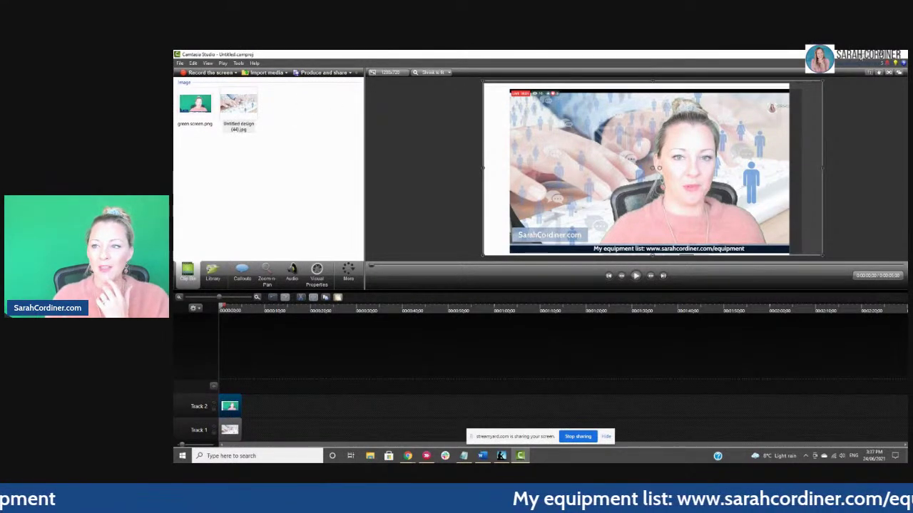
left_click(856, 57)
- Close the sketch window and put the 'Get $10 Credit on Streamyard' banner on stream
left_click(775, 123)
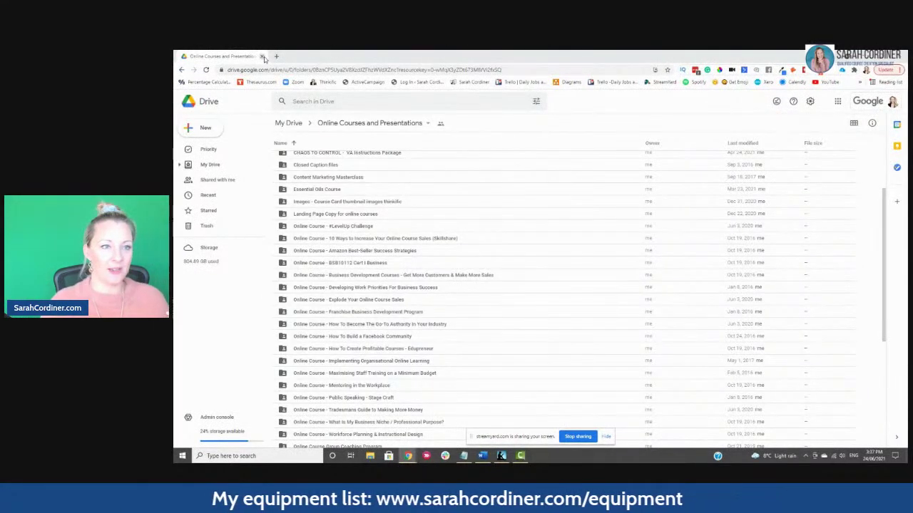
key("alt+Tab")
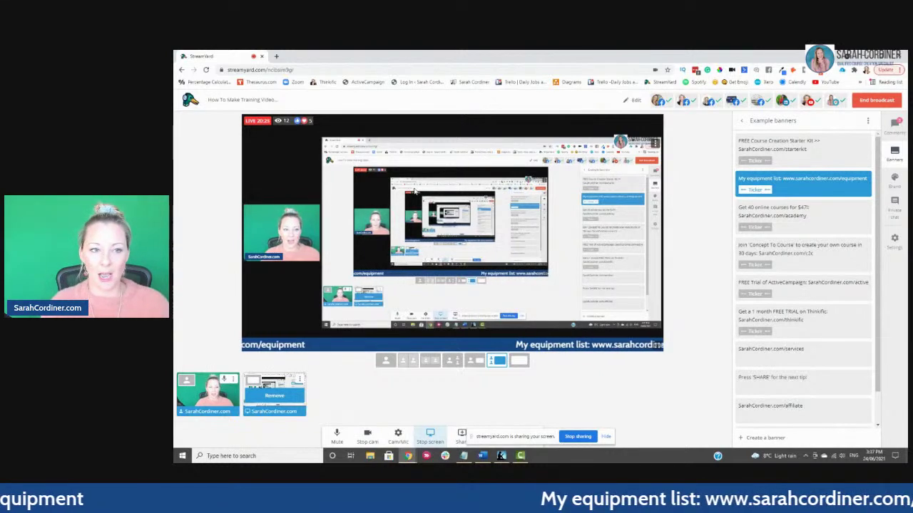
left_click(894, 125)
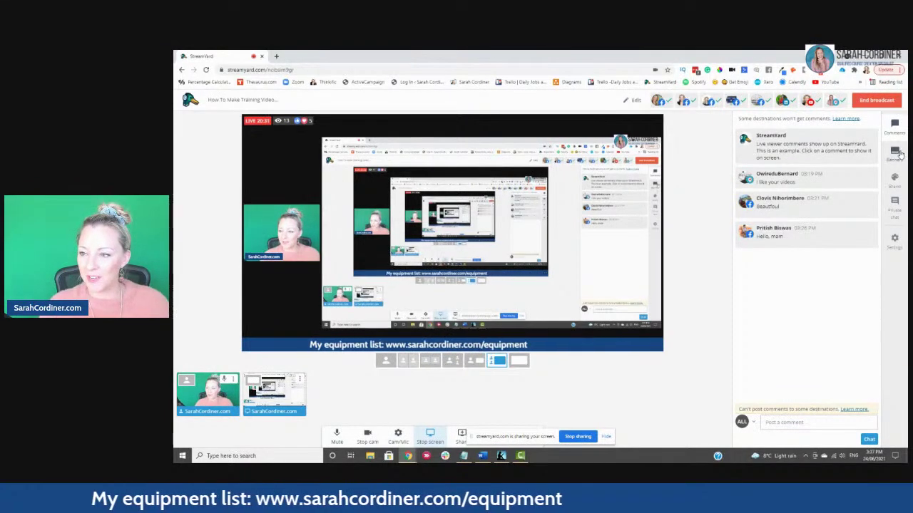
left_click(894, 152)
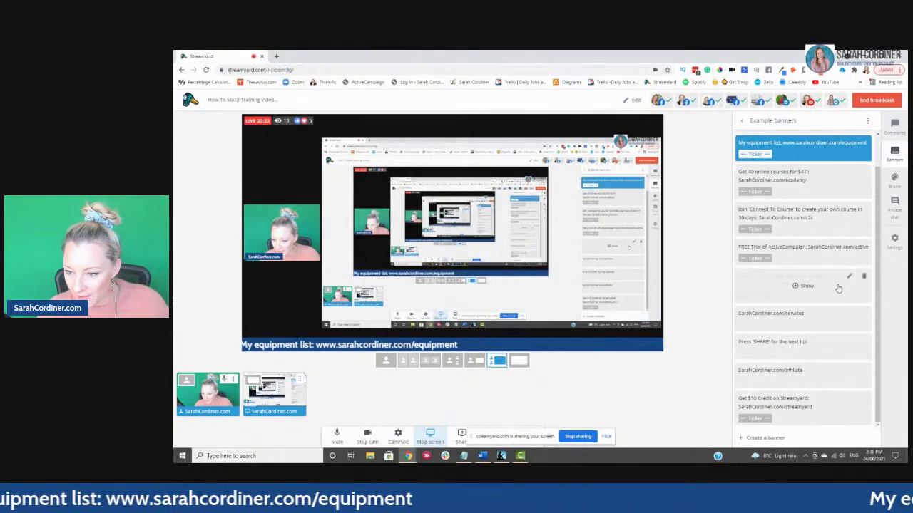
left_click(801, 408)
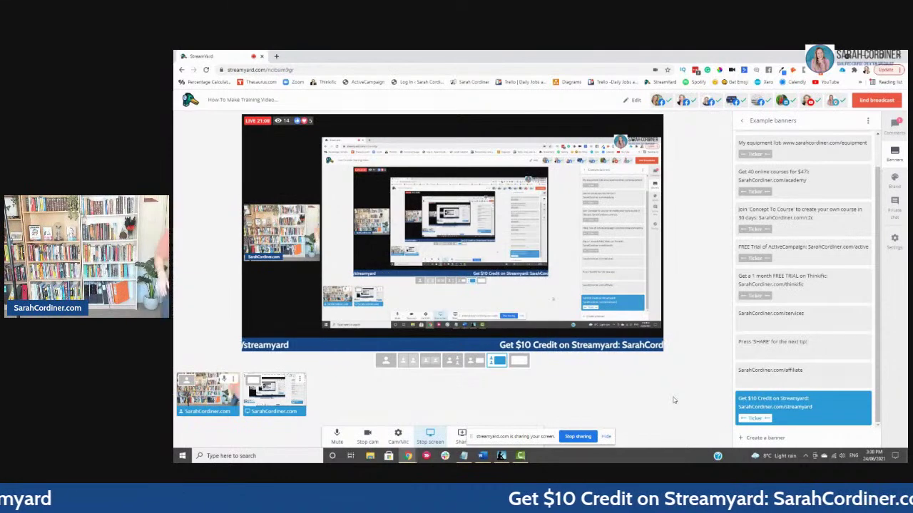
- Bring the Google Drive window to the front from the Chrome taskbar icon
mouse_move(749, 389)
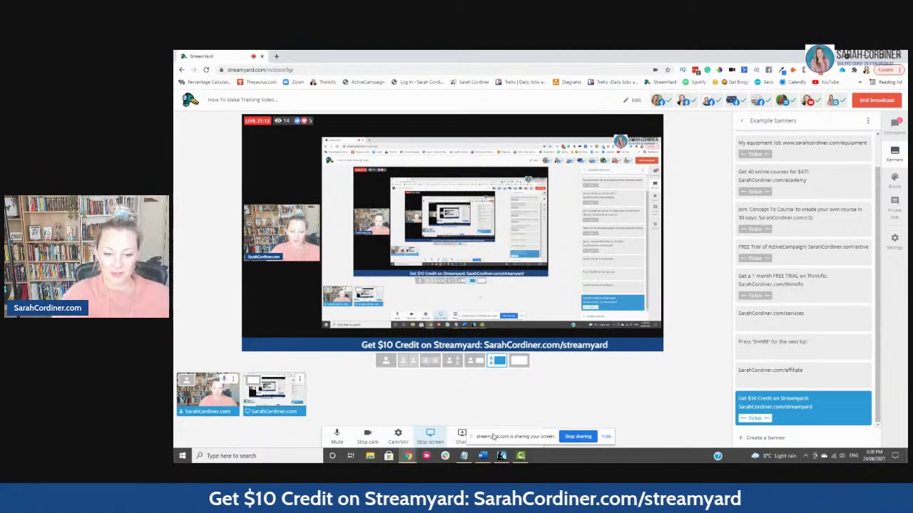
mouse_move(414, 456)
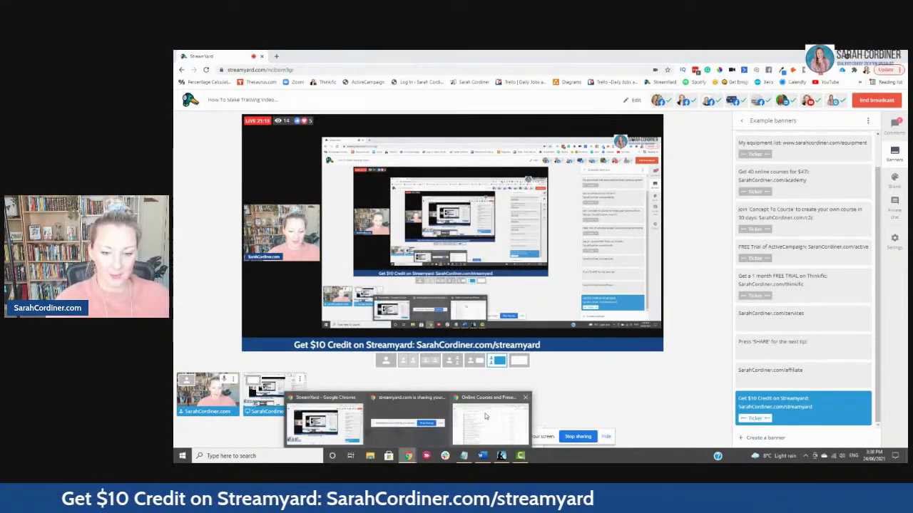
left_click(471, 407)
- Search Drive for '10 step' and open the 10 Steps online course presentation
left_click(304, 100)
type("t0 steps")
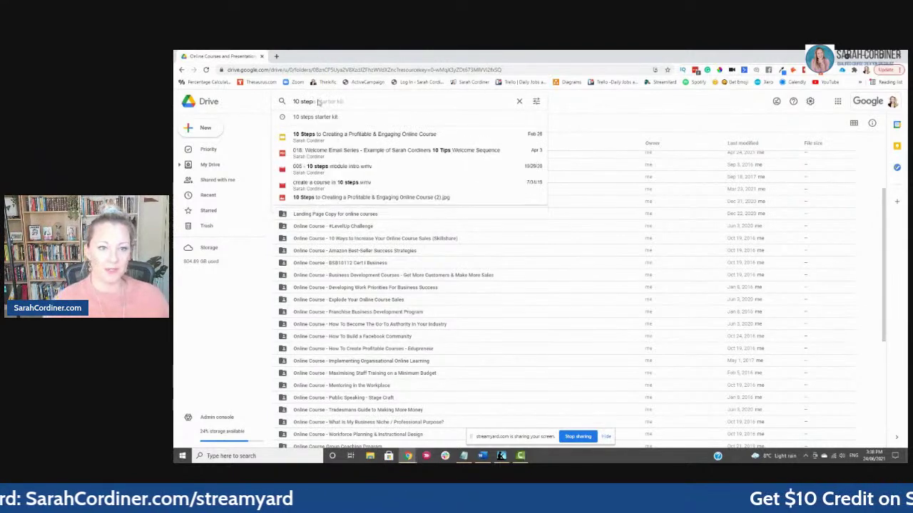
left_click(321, 138)
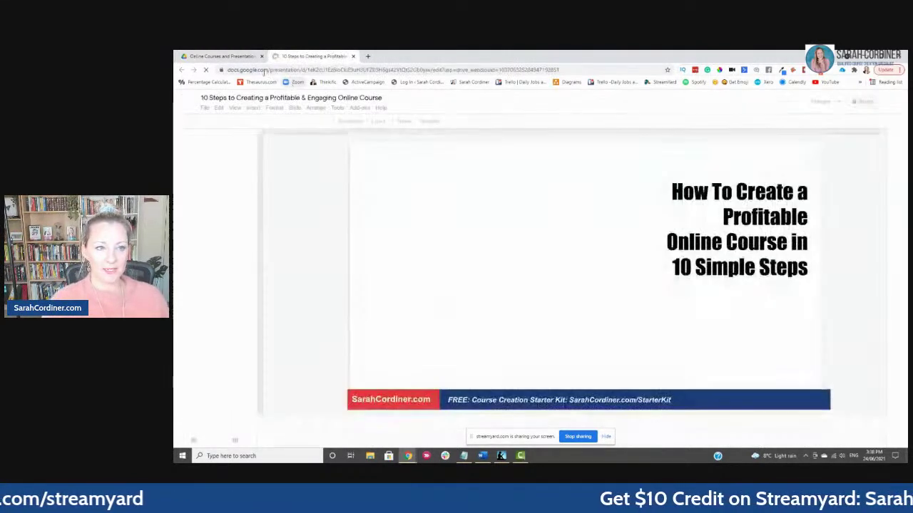
- Return to the Go Global presentation window and start the full-screen slideshow
mouse_move(408, 455)
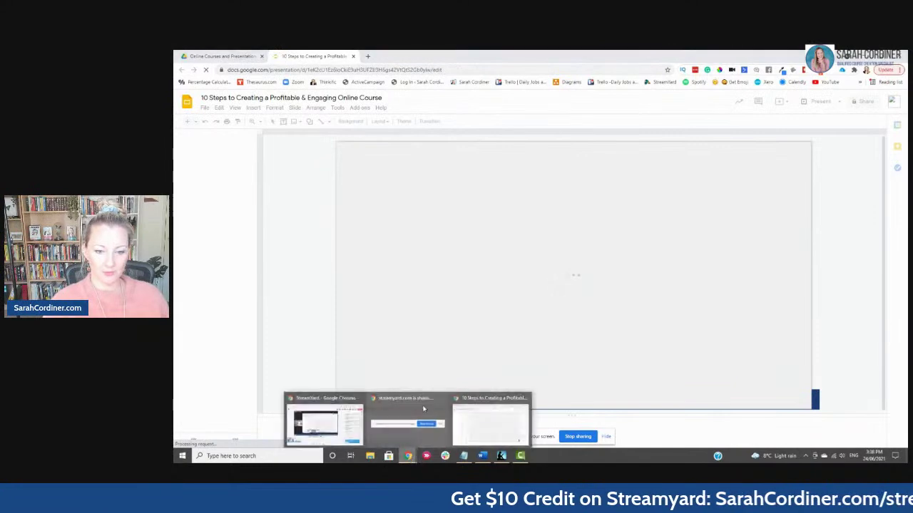
left_click(321, 415)
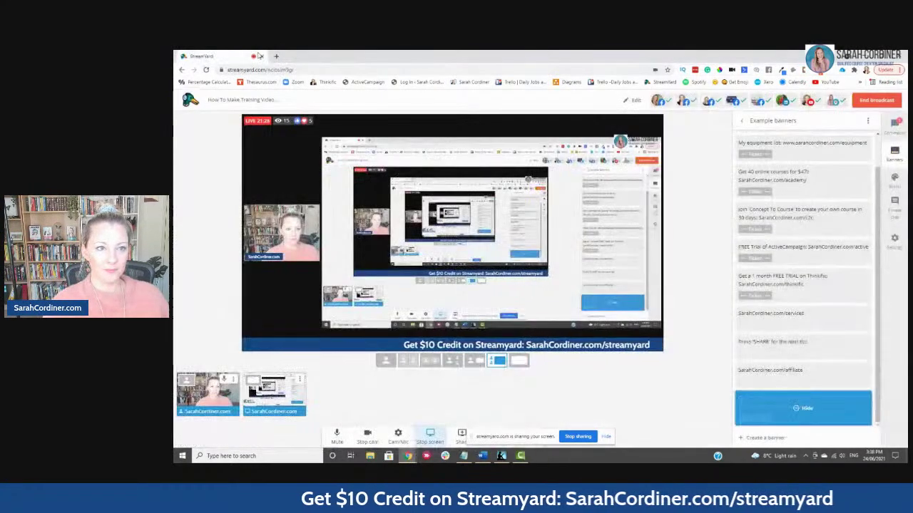
key("alt+Tab")
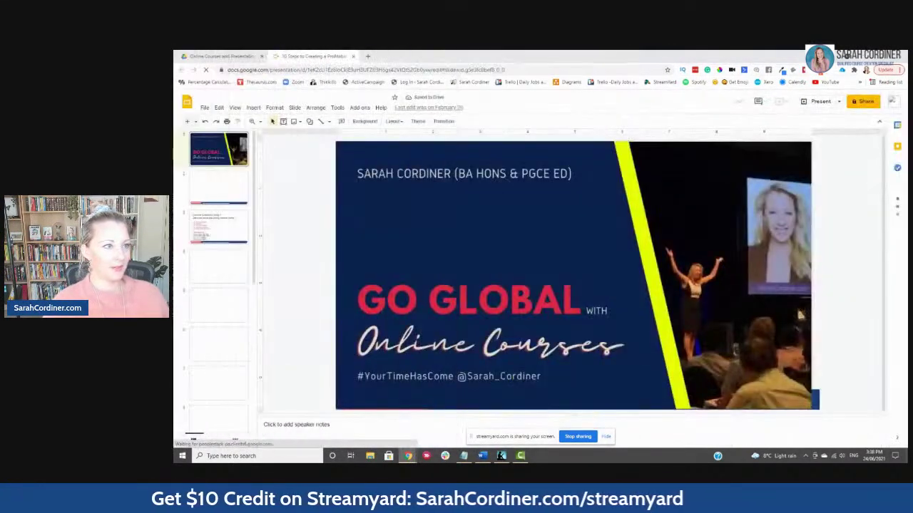
left_click(820, 101)
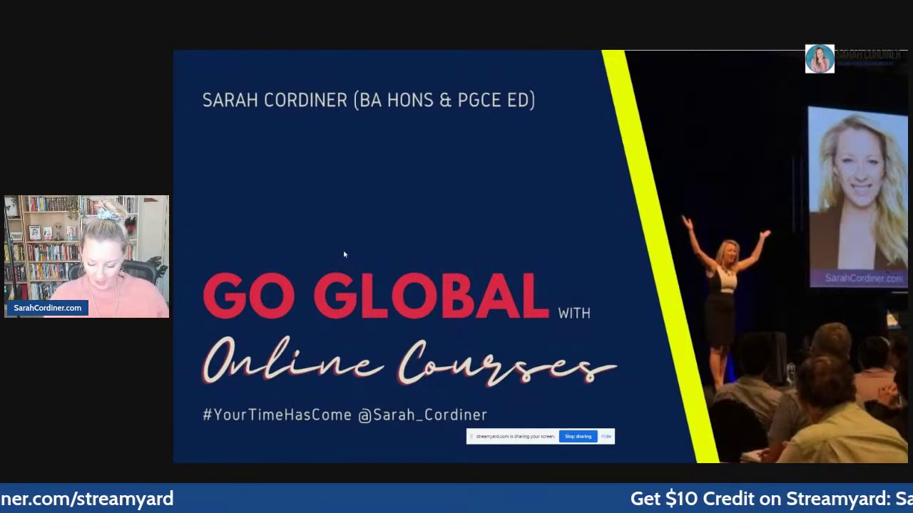
- Exit the slideshow, go to the Drive folder tab, and search Google for 'loom chrome'
key("Escape")
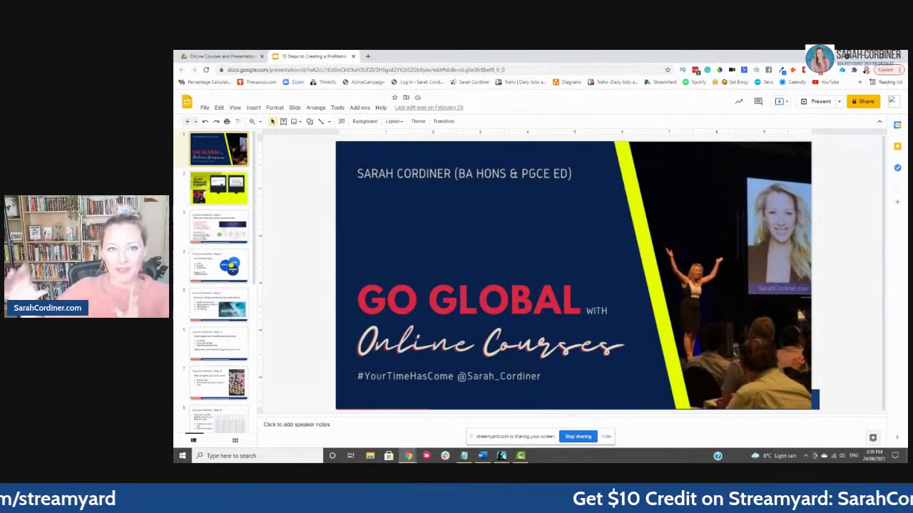
left_click(203, 56)
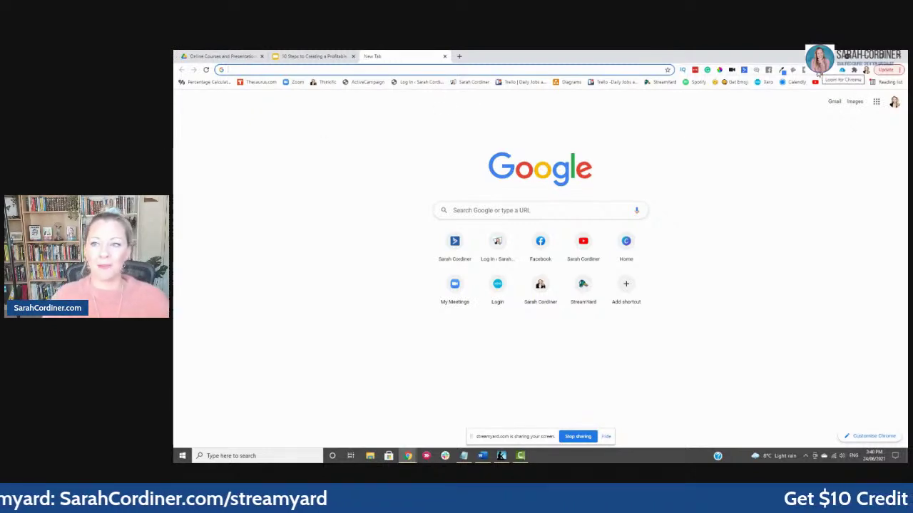
left_click(463, 210)
type("loom chrome")
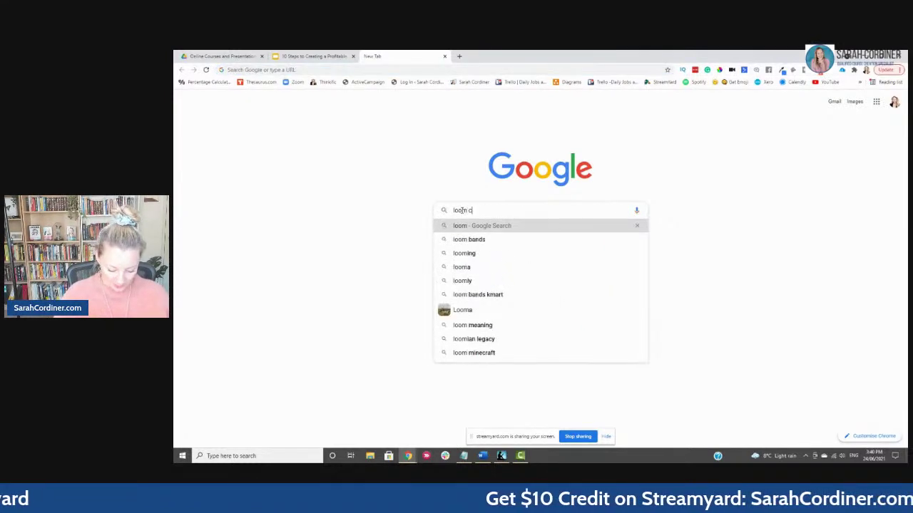
- Run the Loom extension search and open the Loom for Chrome Web Store listing
key("Return")
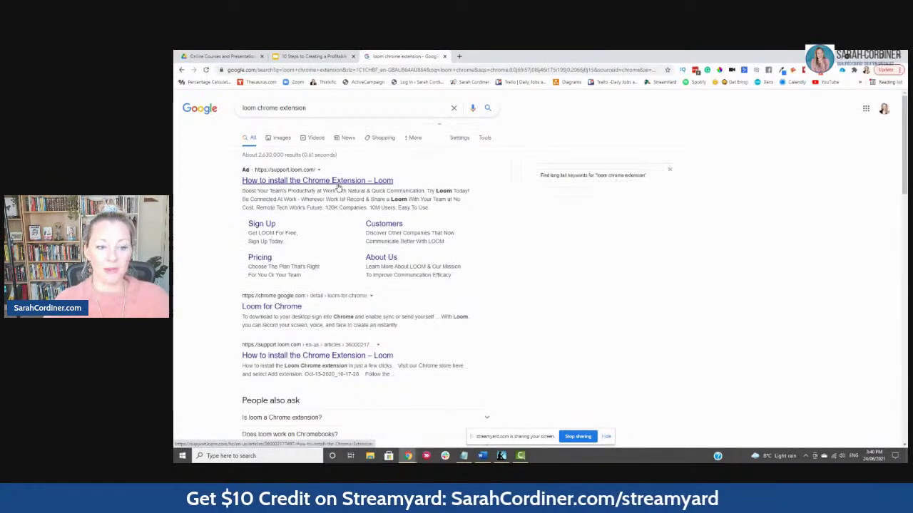
left_click(279, 303)
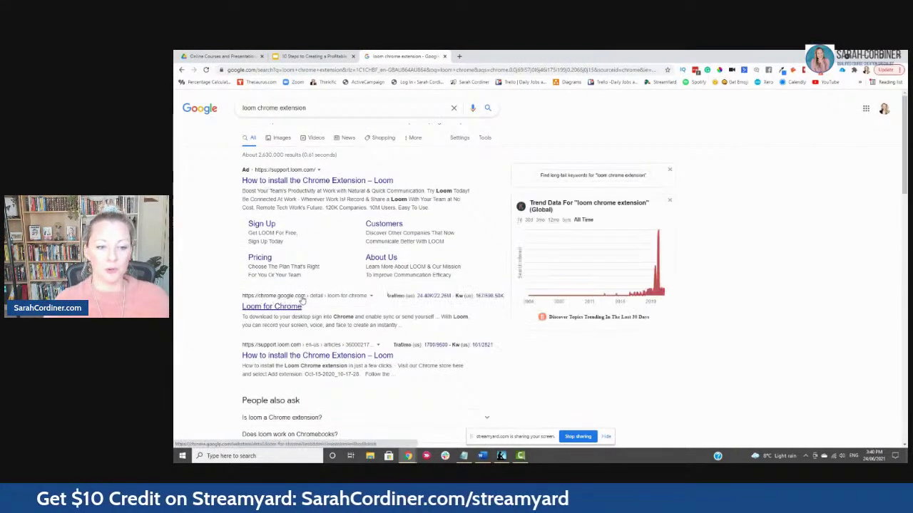
left_click(278, 308)
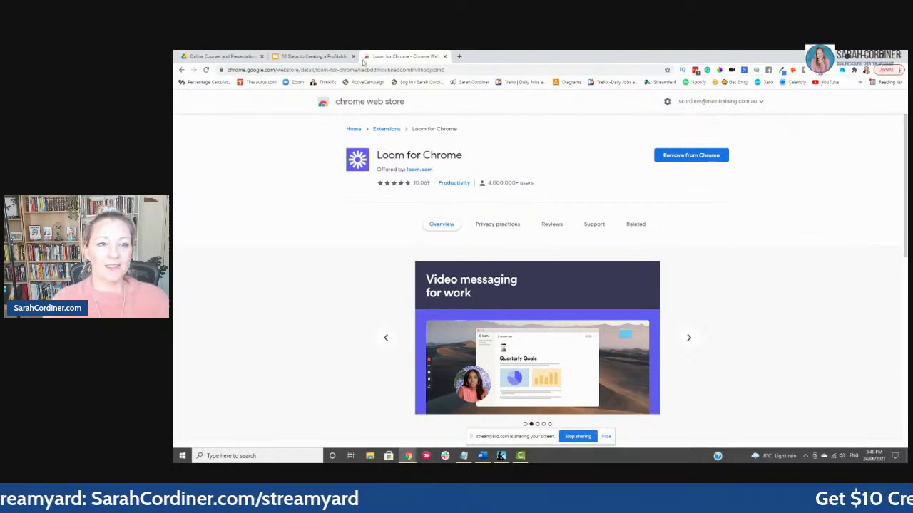
- Return to the Go Global slides tab and open the Loom recorder with its camera bubble
left_click(223, 55)
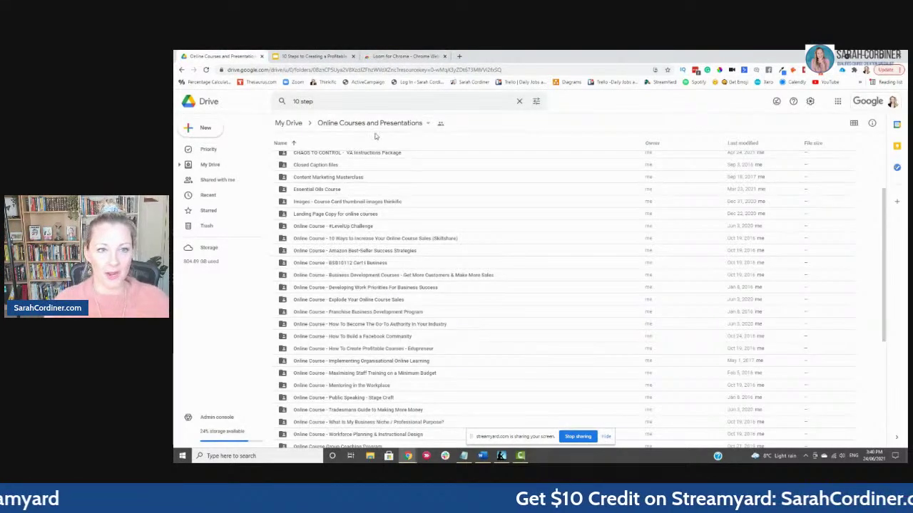
left_click(387, 57)
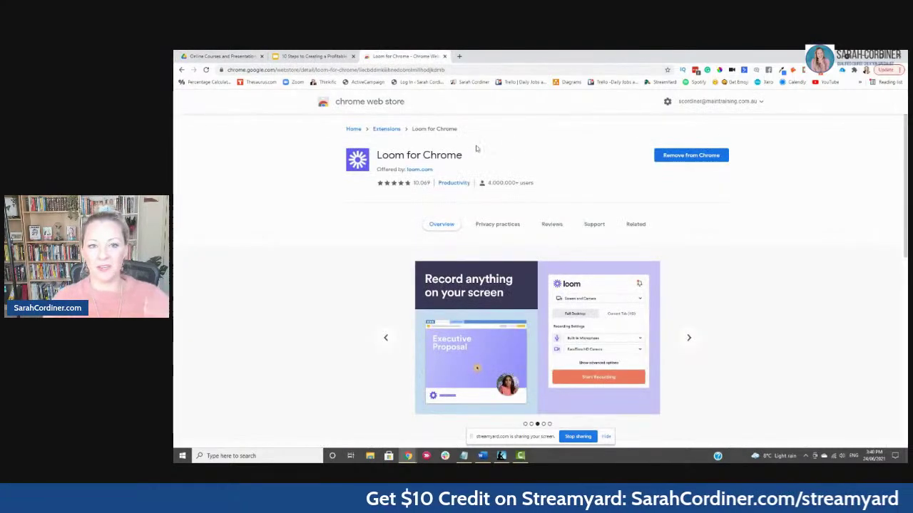
left_click(314, 57)
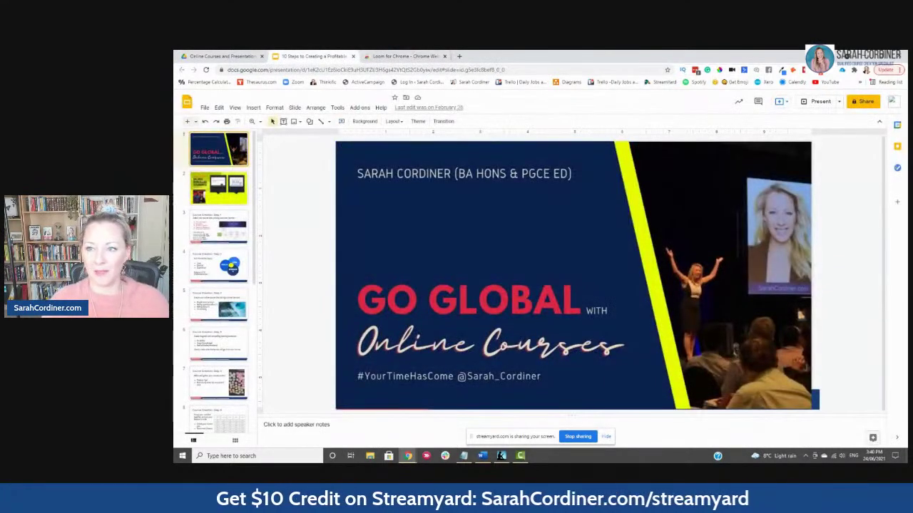
left_click(819, 72)
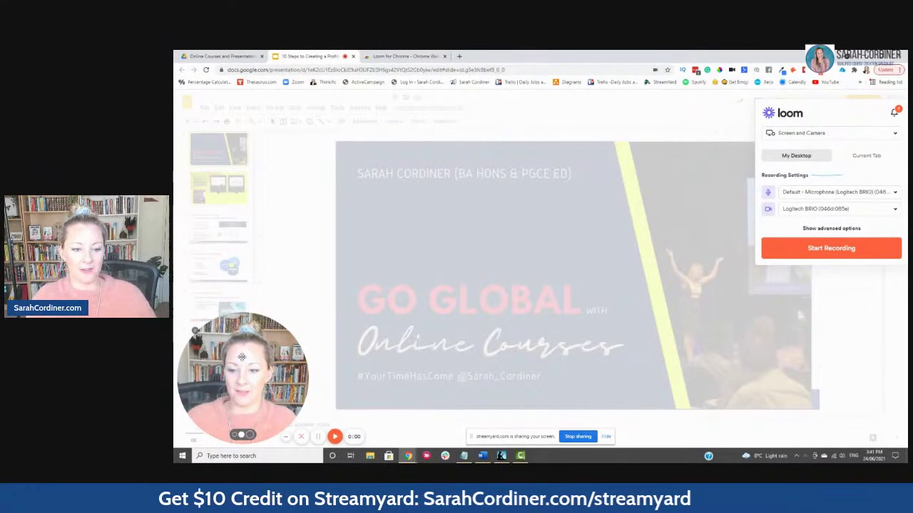
left_click(250, 436)
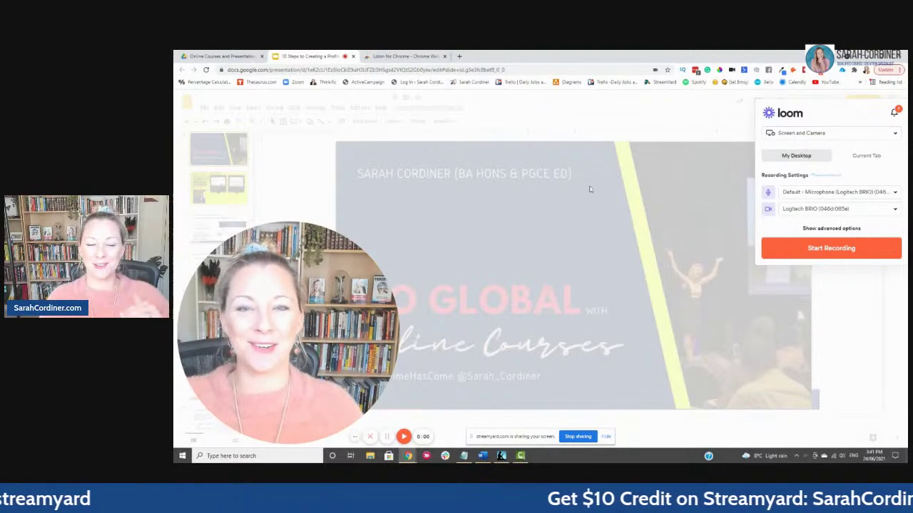
- Keep Screen and Camera selected as the Loom recording mode
left_click(835, 133)
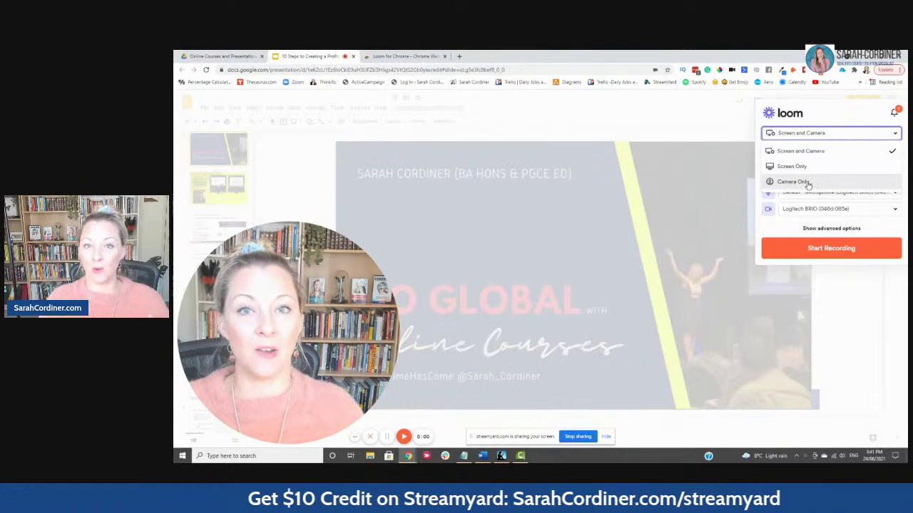
left_click(809, 151)
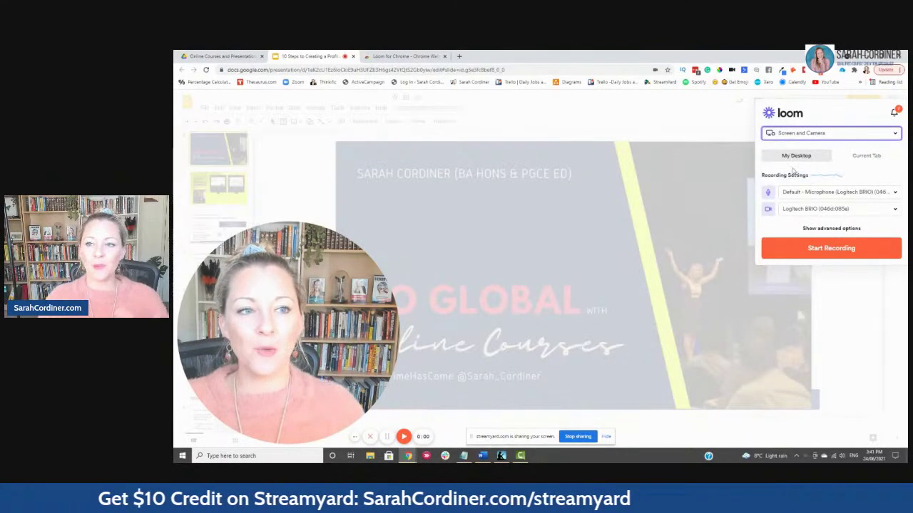